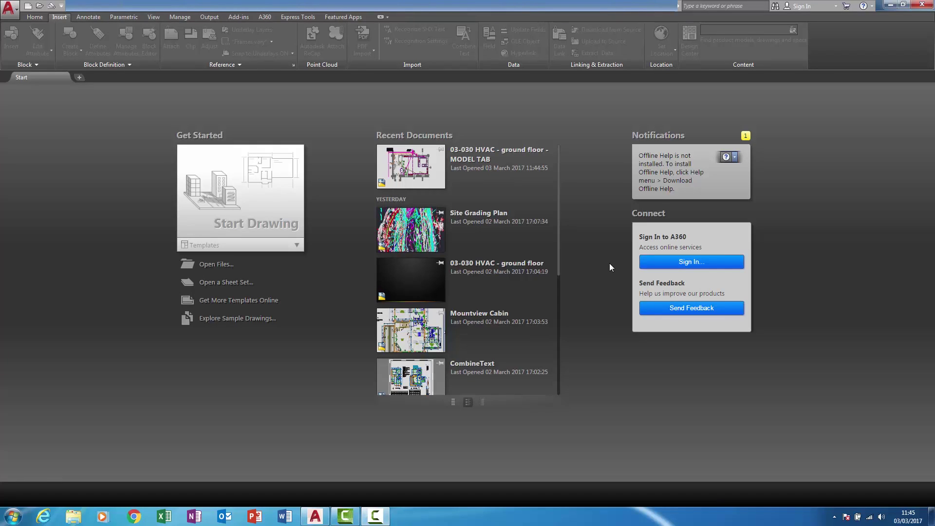
# Open the 03-030 HVAC - ground floor - MODEL TAB drawing, sorting files by date modified
pyautogui.click(225, 266)
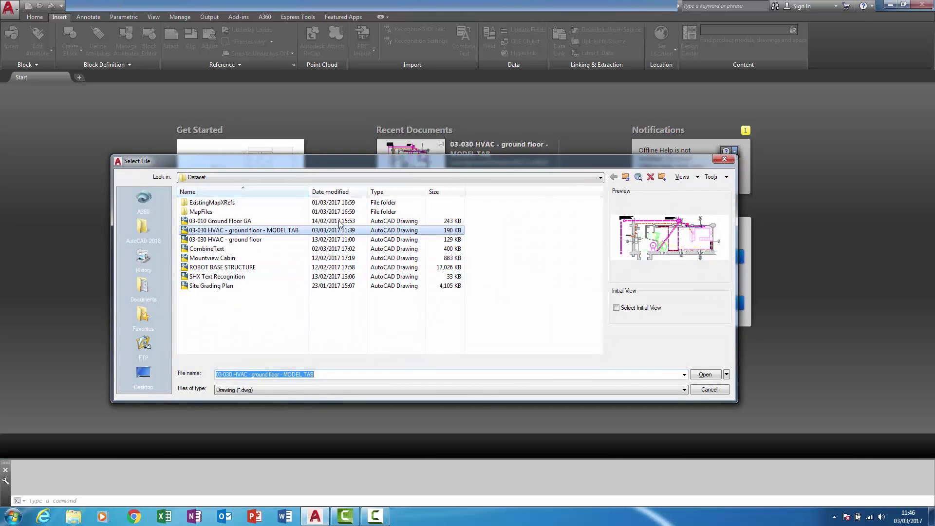
pyautogui.click(335, 195)
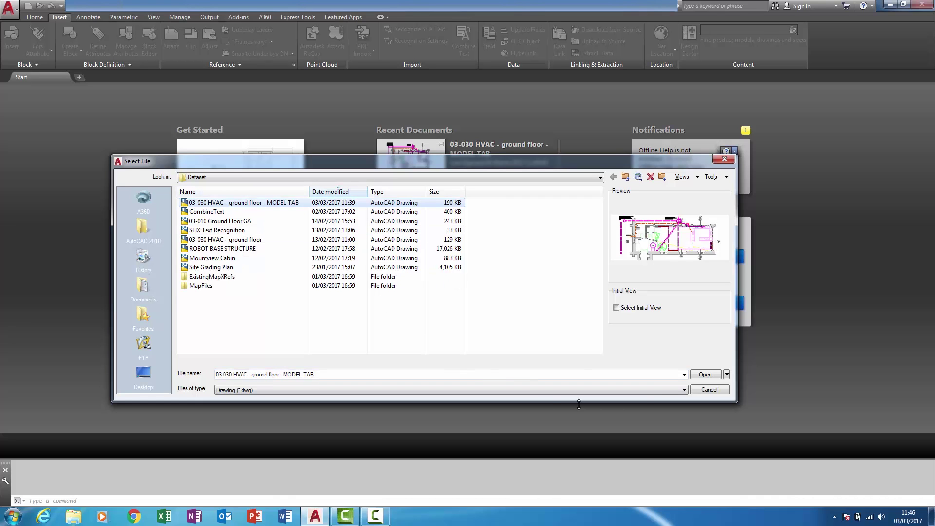
pyautogui.click(704, 374)
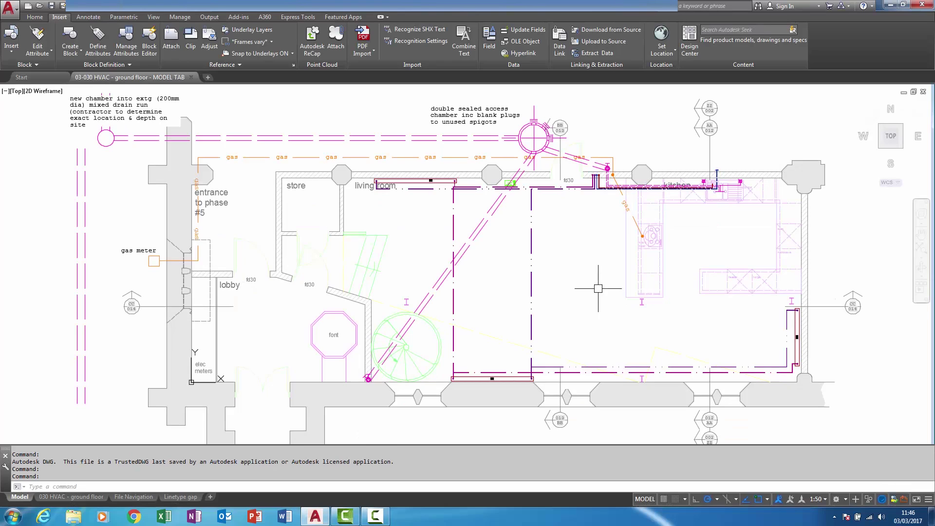
pyautogui.click(40, 7)
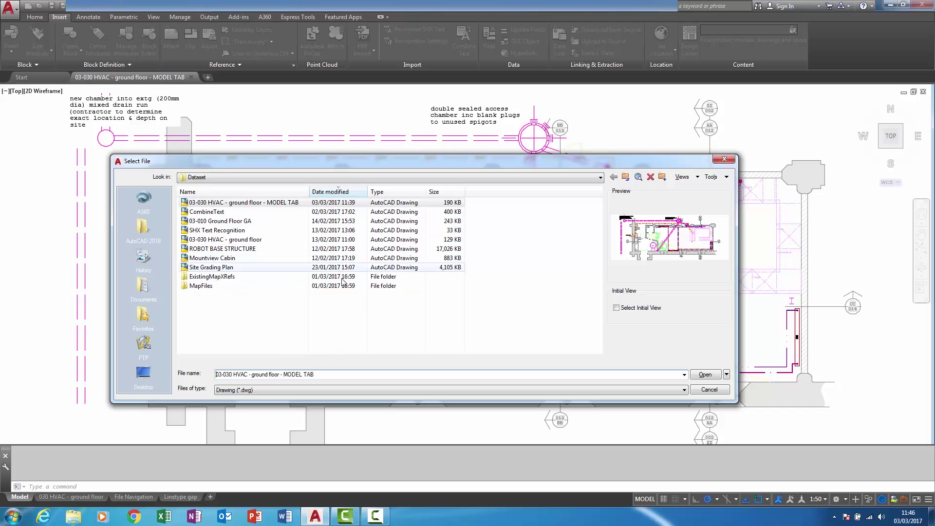
pyautogui.click(705, 374)
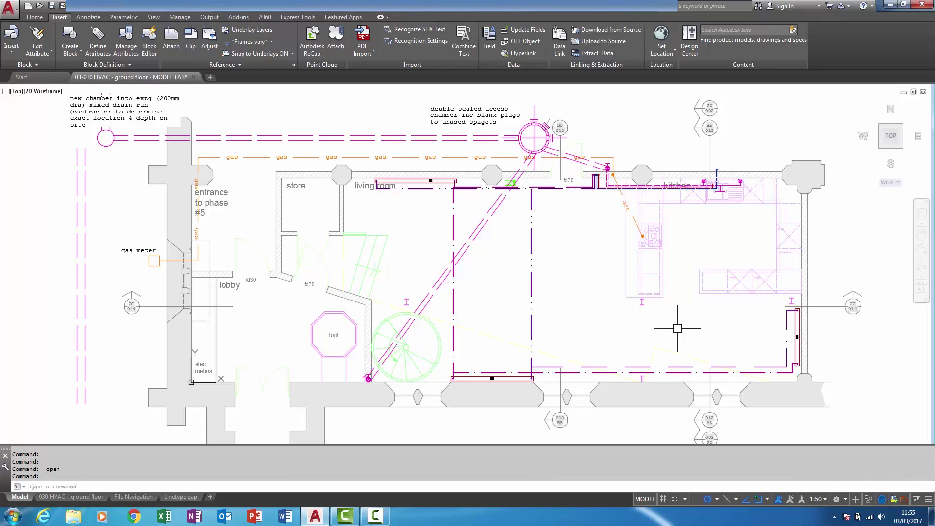
pyautogui.click(768, 500)
pyautogui.click(770, 486)
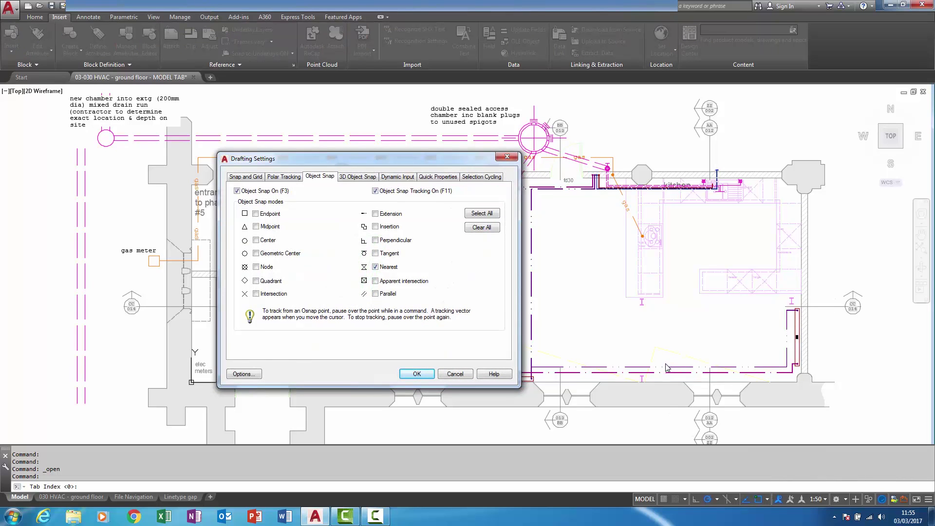
pyautogui.moveTo(520, 386); pyautogui.dragTo(624, 434)
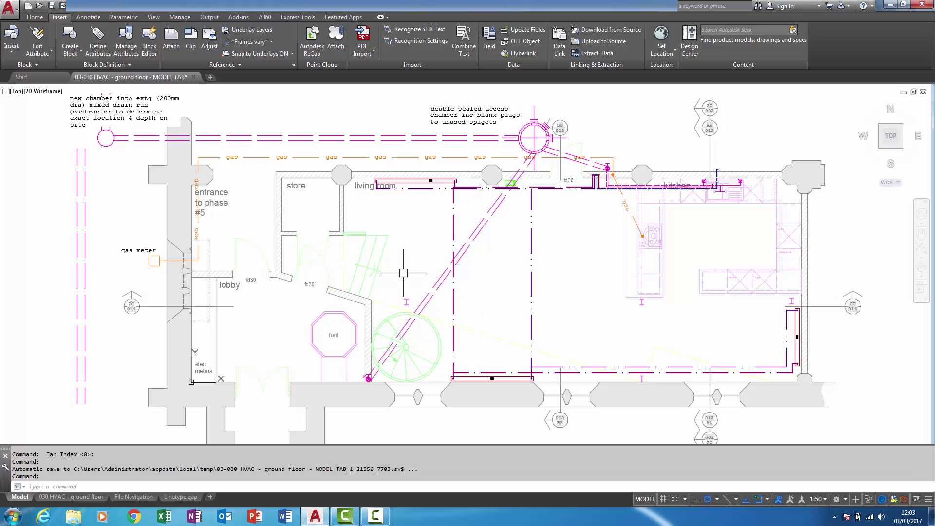
# Enter MIRRTEXT with value 1, then choose Reset System Variables from the System Variable Monitor
pyautogui.write('MIRROR3D')
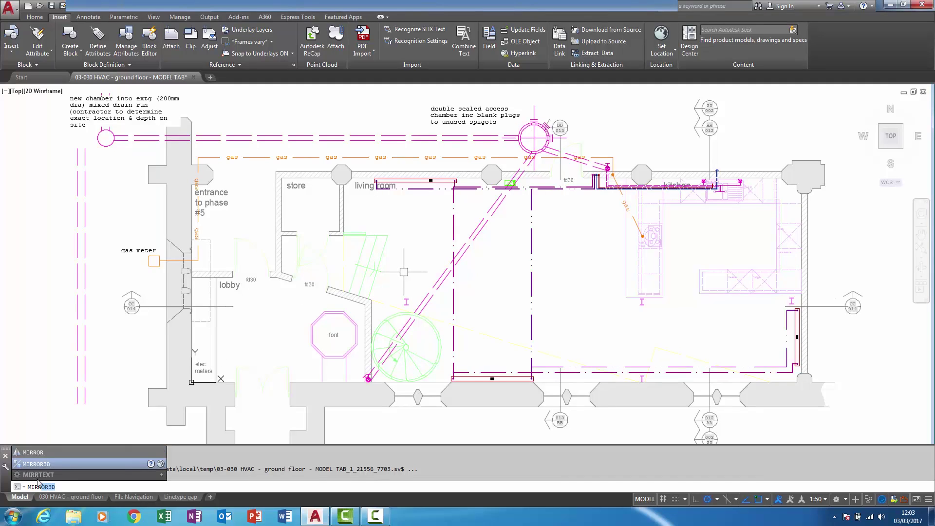
pyautogui.click(39, 477)
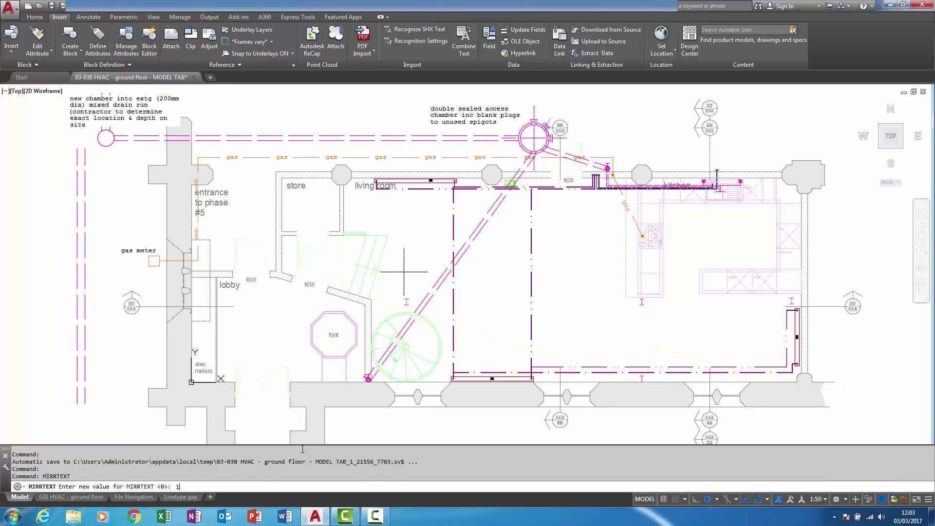
pyautogui.press('Return')
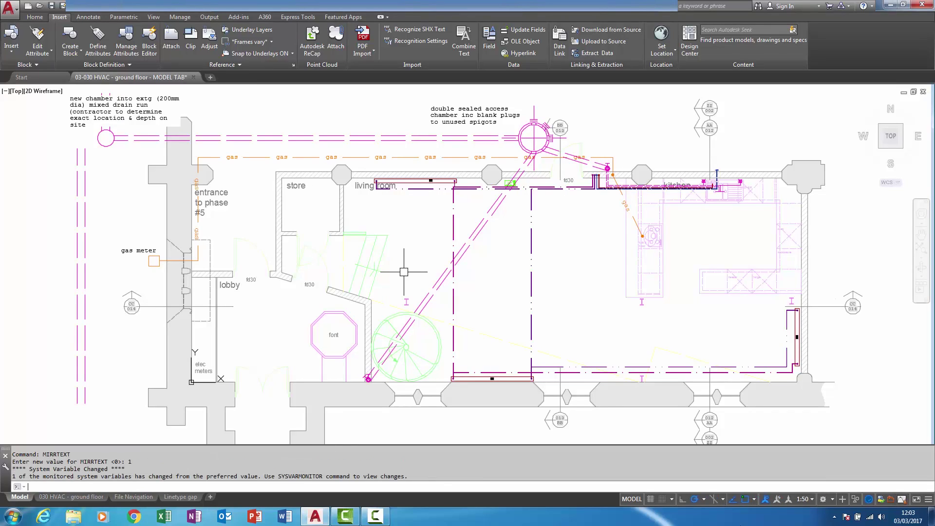
pyautogui.click(903, 500)
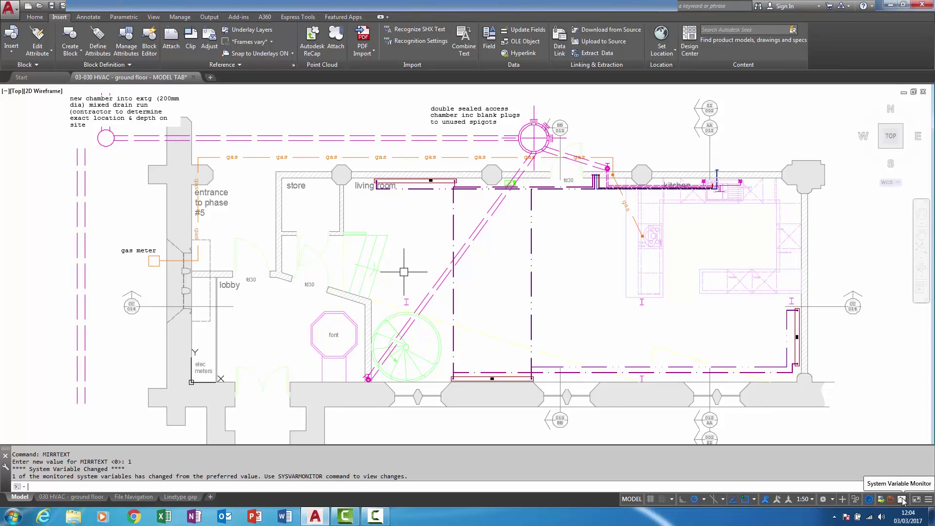
pyautogui.click(902, 501)
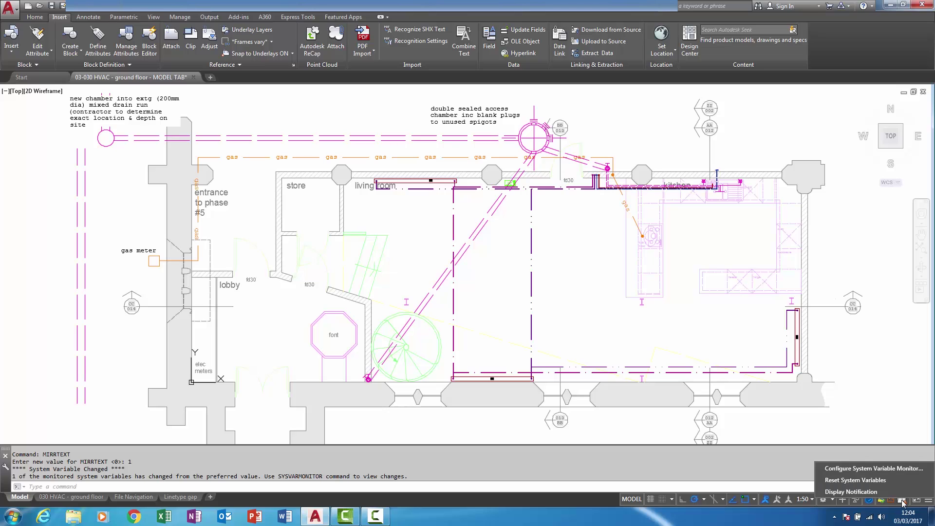
pyautogui.click(864, 482)
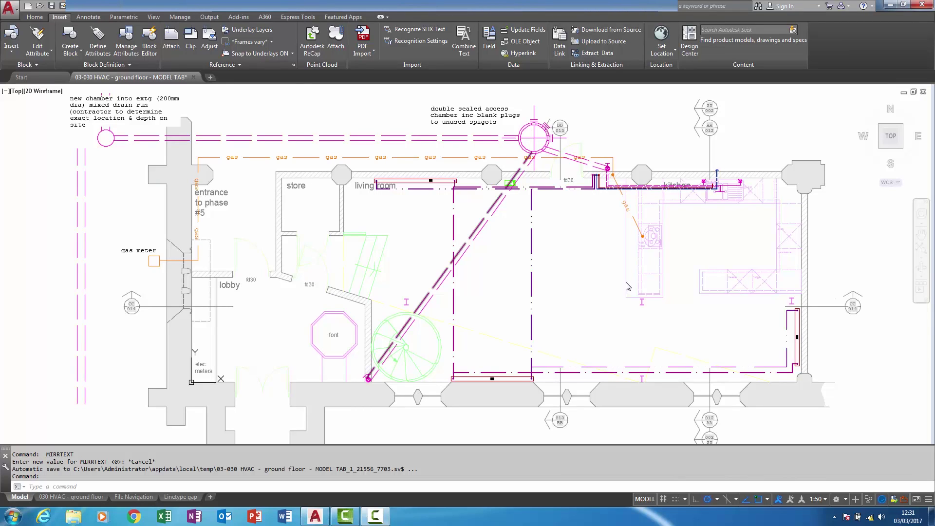
# Tick Layer in the Customize Quick Access Toolbar menu
pyautogui.rightClick(210, 10)
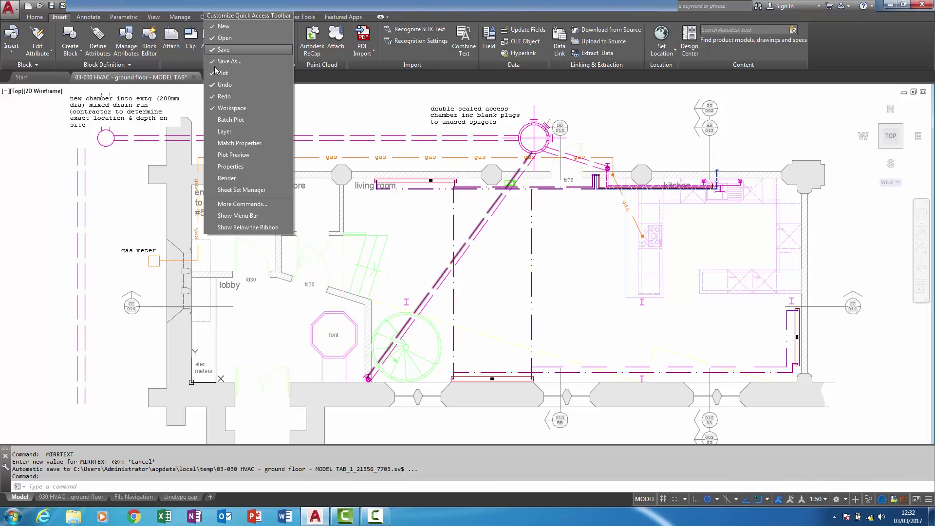
pyautogui.click(217, 131)
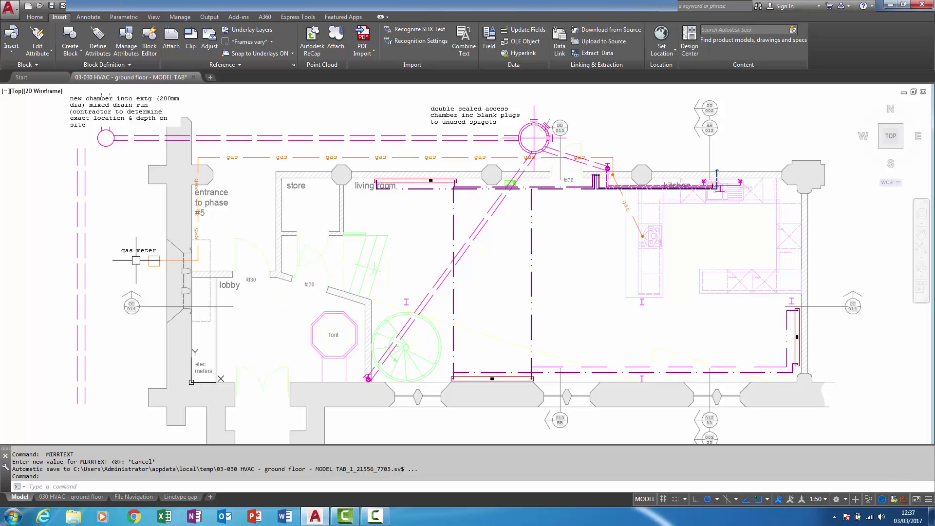
# Select the two left dashed lines, start and cancel Move, then open Options at the Display settings
pyautogui.click(110, 235)
pyautogui.click(51, 209)
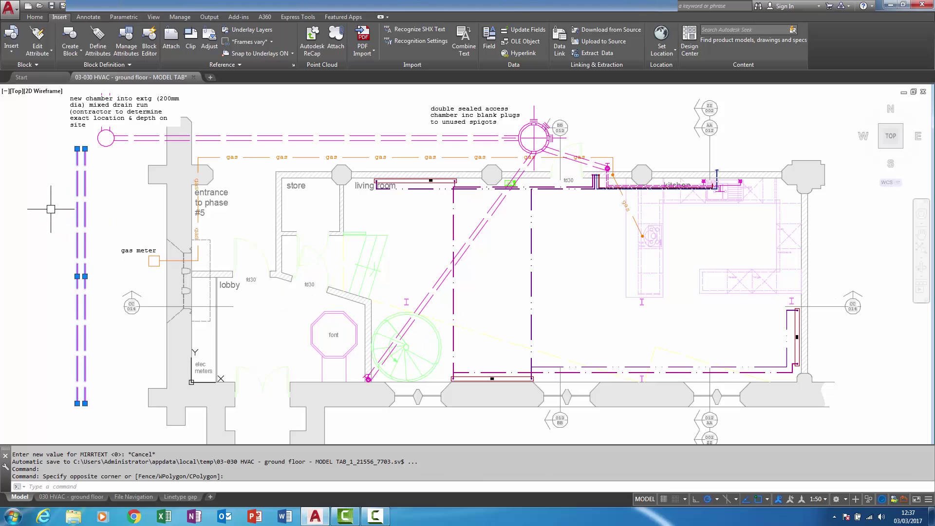
pyautogui.rightClick(50, 209)
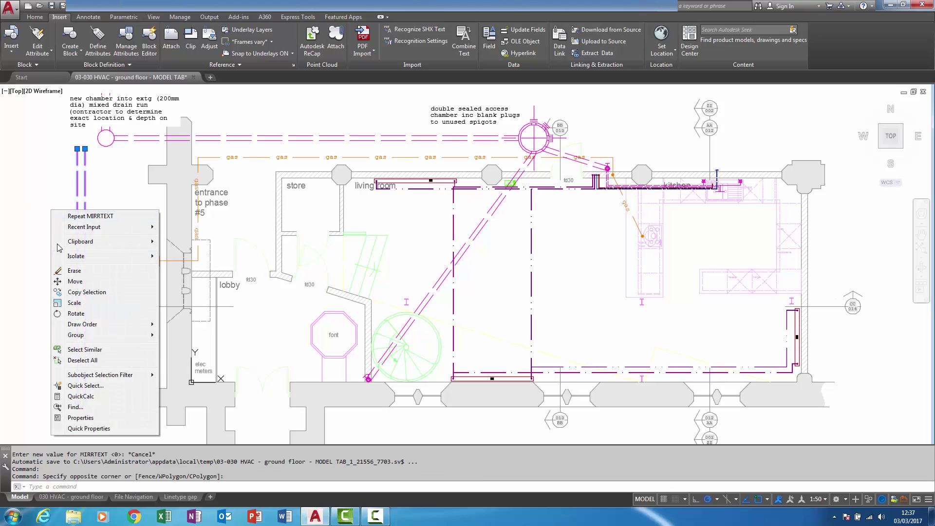
pyautogui.click(79, 281)
pyautogui.click(107, 264)
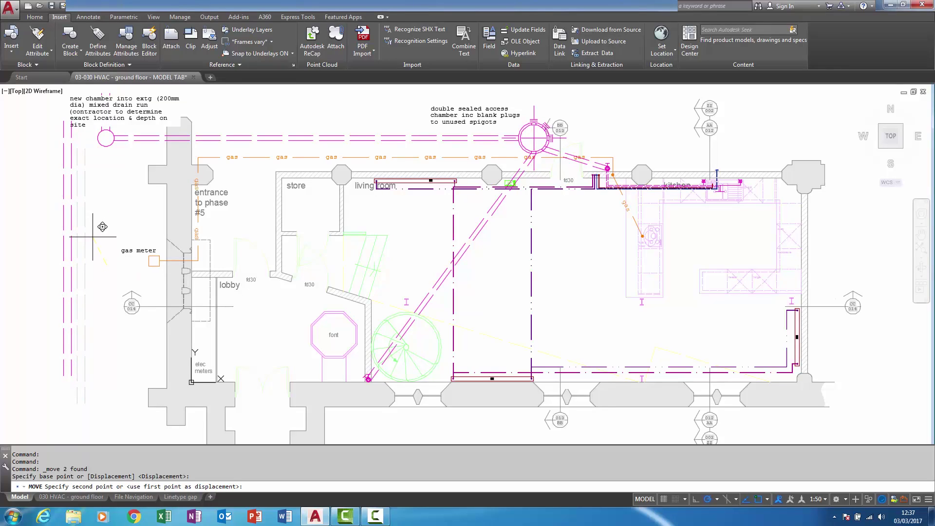
pyautogui.press('Escape')
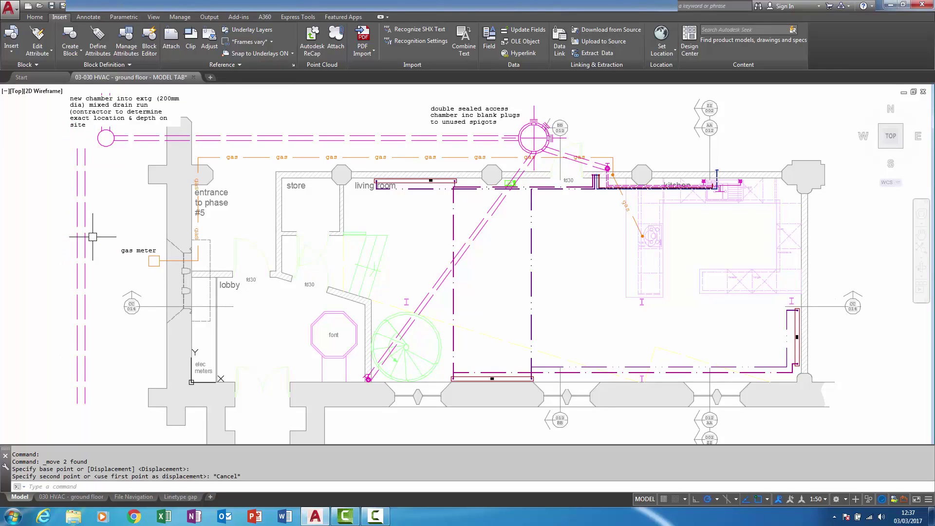
pyautogui.rightClick(245, 200)
pyautogui.click(273, 390)
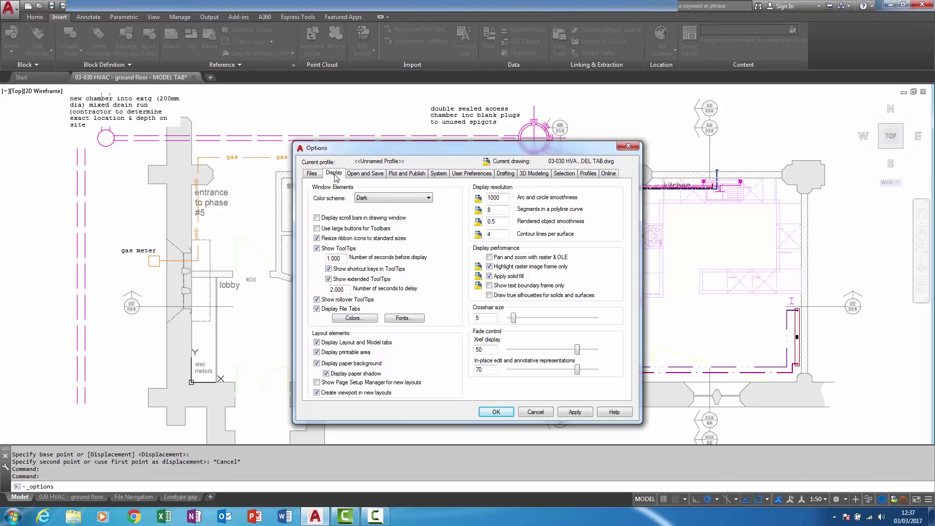
# Set the 2D model space Rubber-band line colour to Magenta and close both dialogs
pyautogui.click(351, 318)
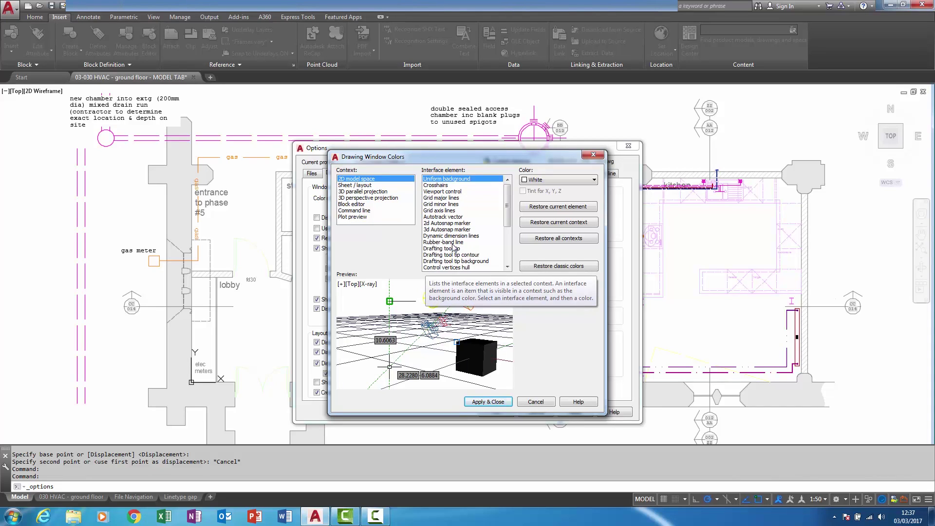
pyautogui.click(452, 243)
pyautogui.click(590, 182)
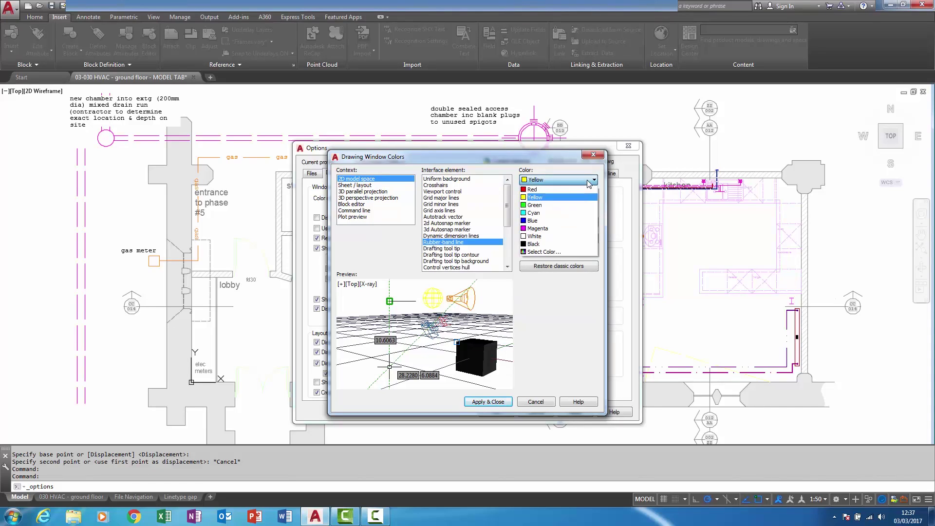
pyautogui.click(541, 228)
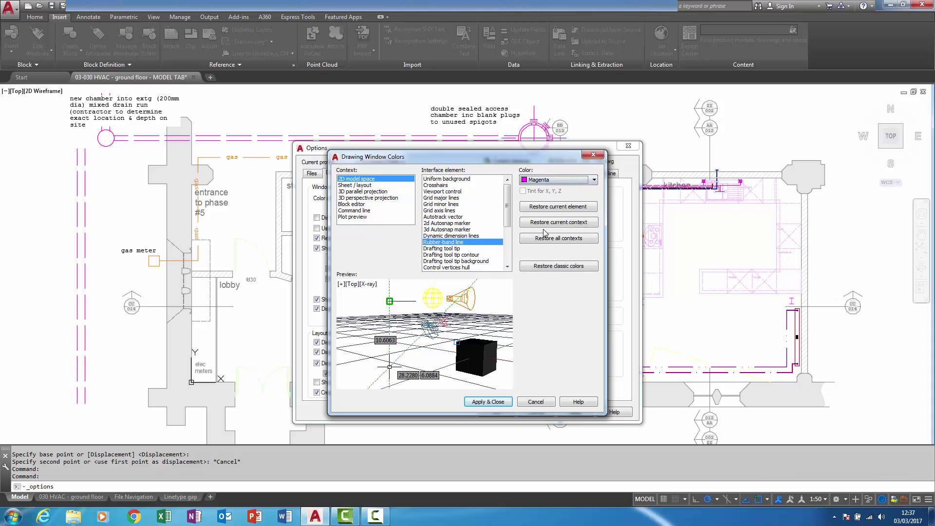
pyautogui.click(498, 402)
pyautogui.click(496, 412)
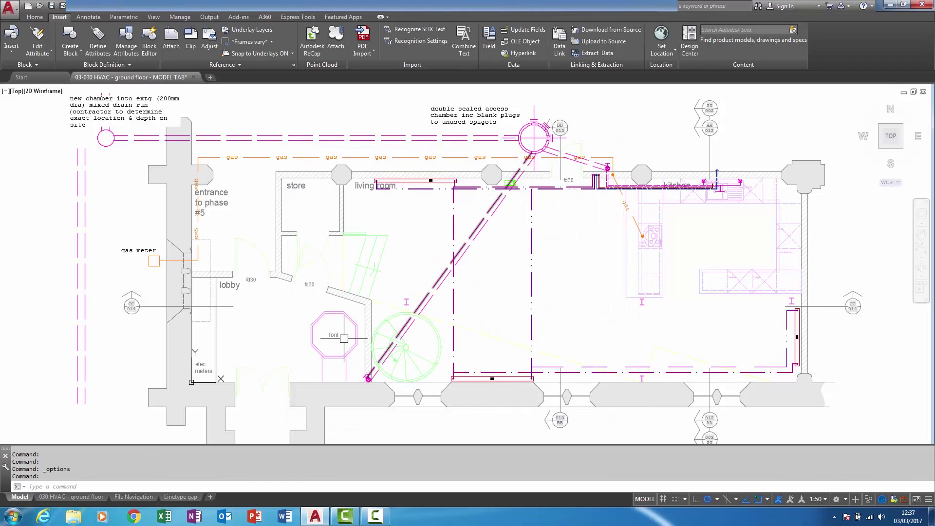
# Crossing-select the two far-left dashed vertical lines, start Move and pick the base point
pyautogui.click(104, 289)
pyautogui.click(31, 233)
pyautogui.rightClick(51, 246)
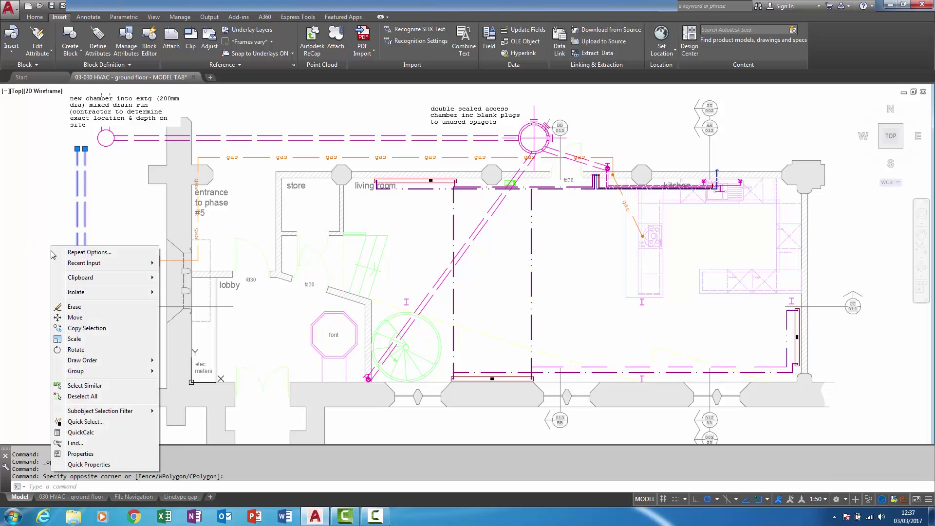
pyautogui.click(73, 318)
pyautogui.click(103, 288)
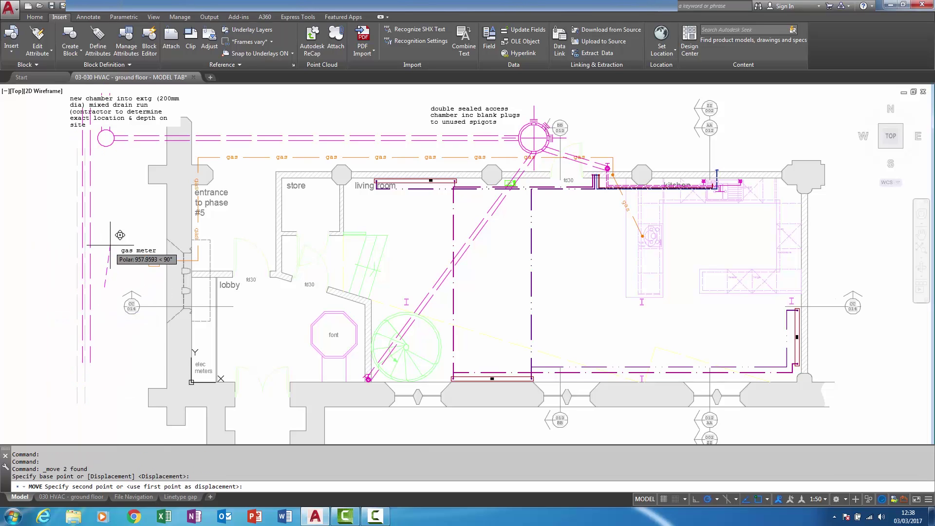